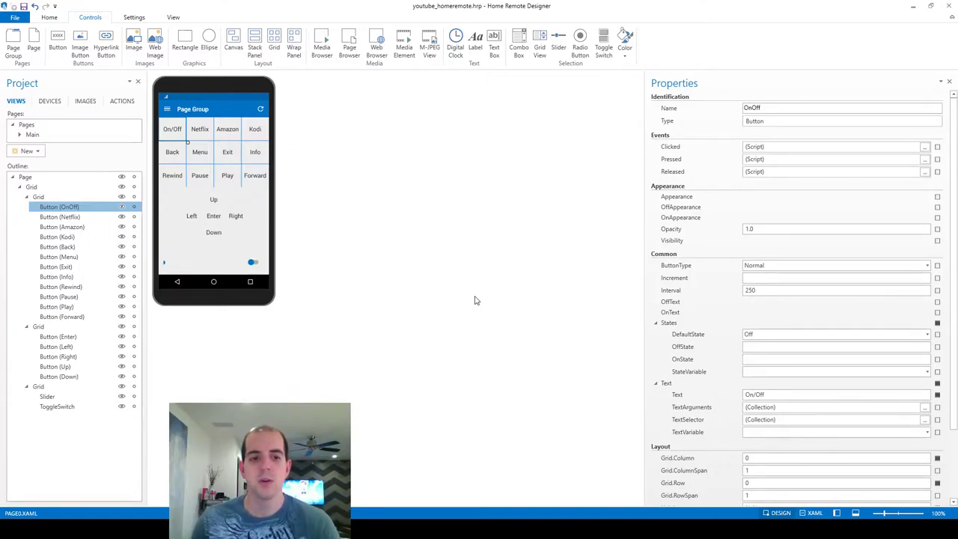
- Delete the Rewind text button from the page
left_click(176, 182)
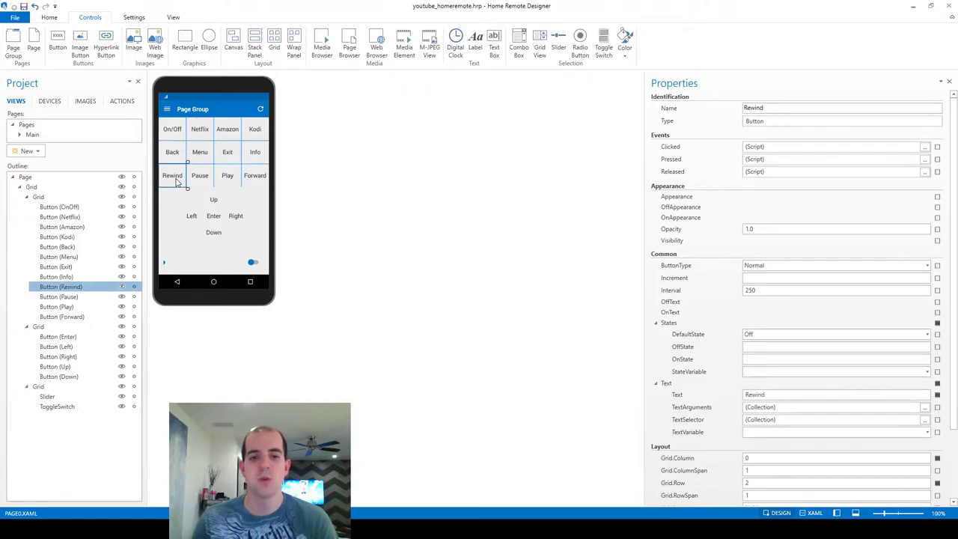
right_click(78, 290)
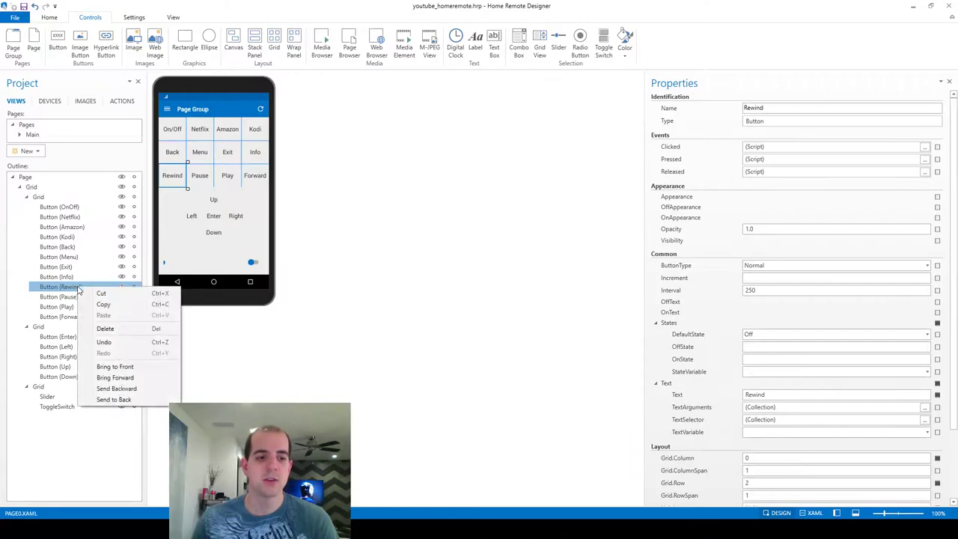
left_click(105, 329)
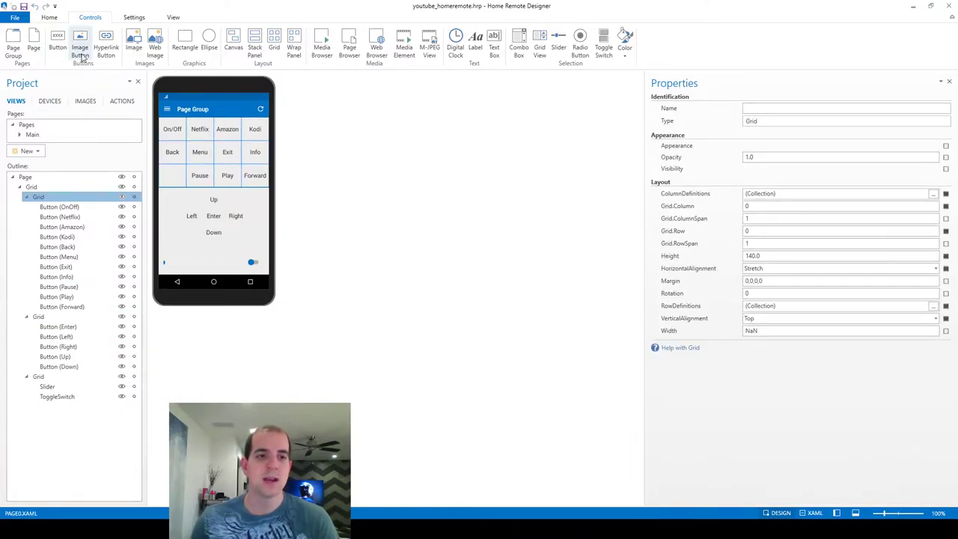
- Place a new Image Button in the empty Rewind cell and reset its margin to 0,0,0,0
left_click_drag(80, 51, 170, 175)
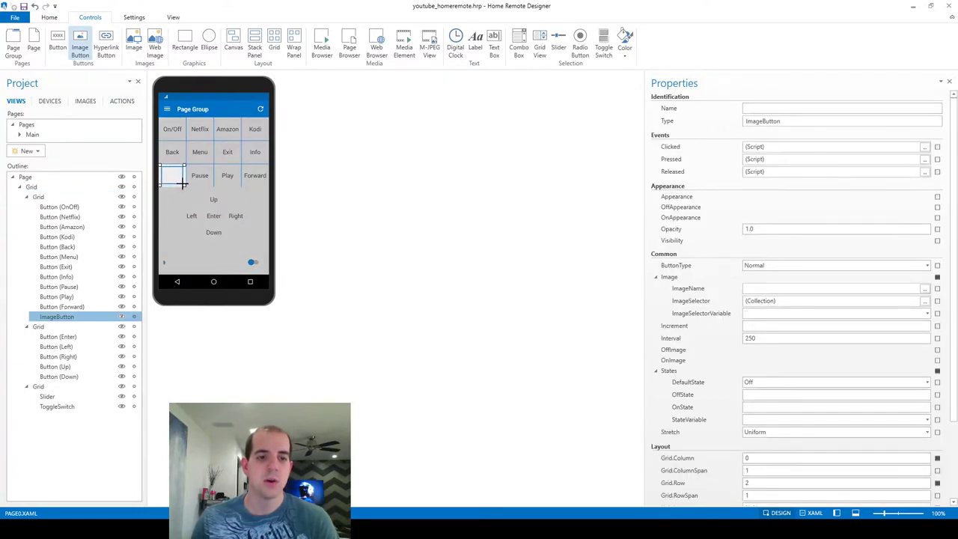
scroll(748, 361, "down", 3)
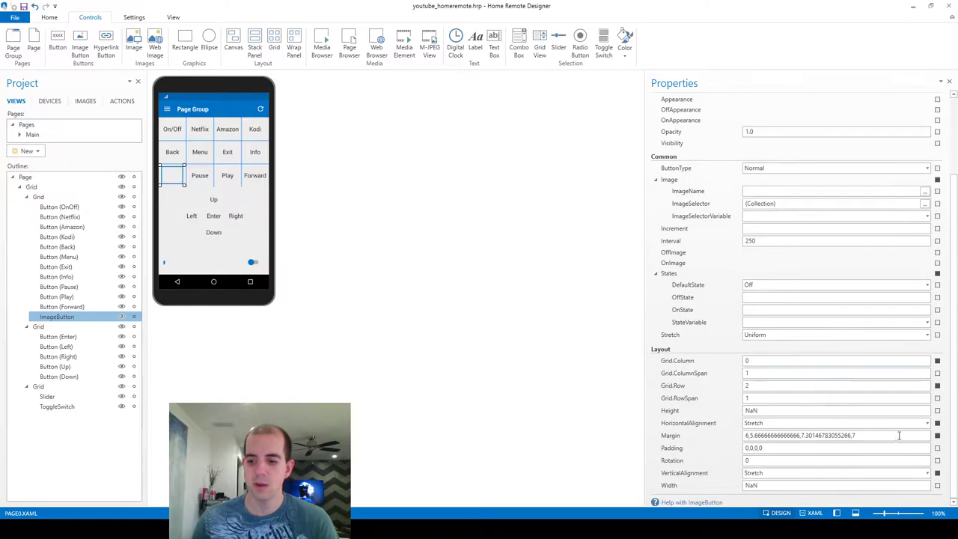
left_click(937, 435)
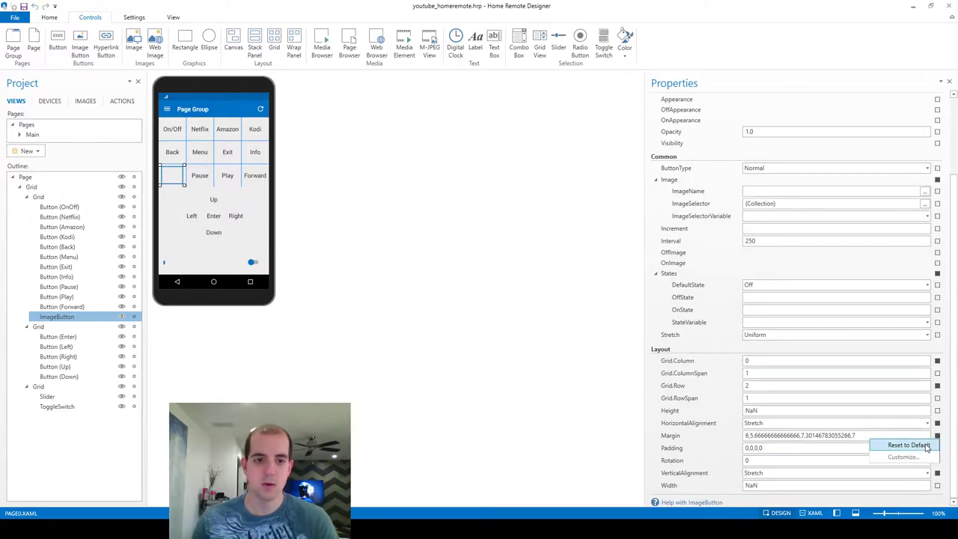
left_click(895, 445)
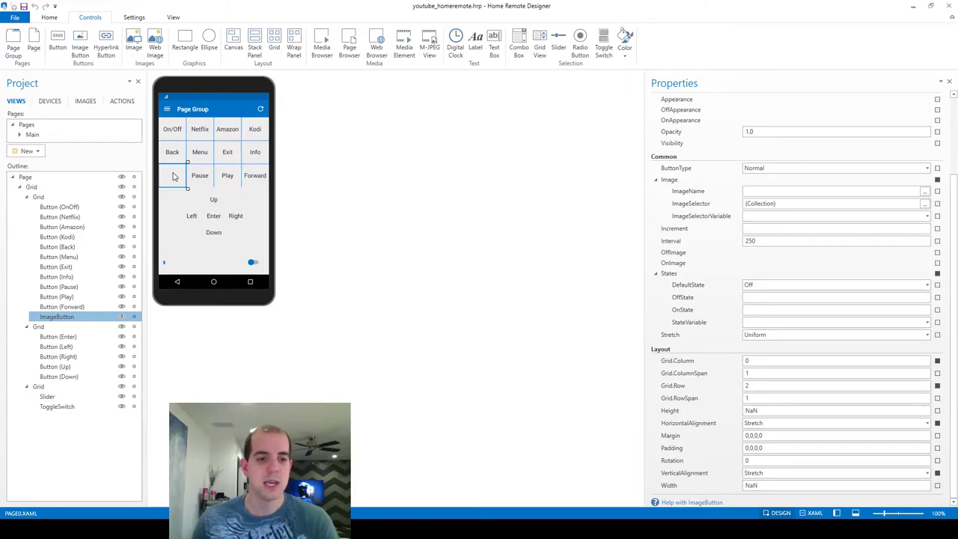
- Name the new image button 'Rewind'
scroll(824, 161, "up", 3)
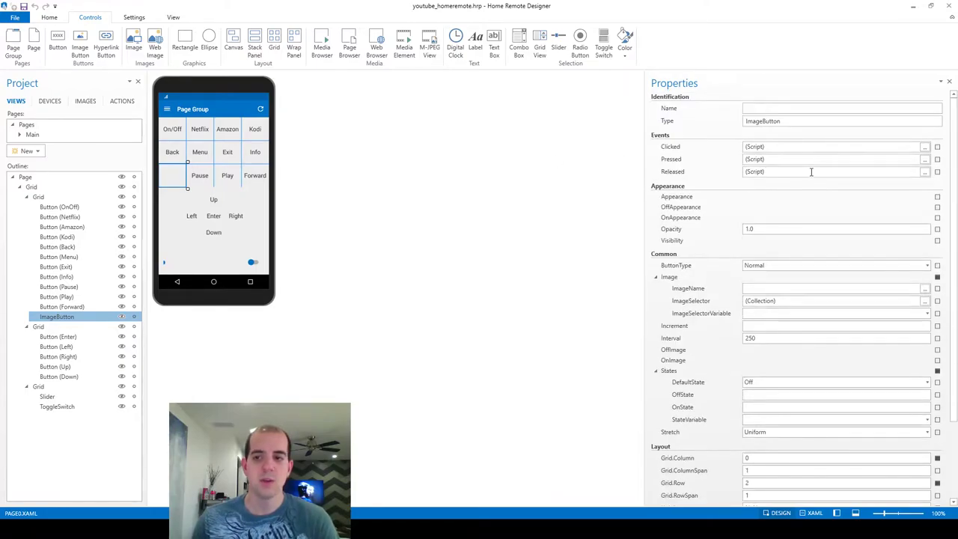
left_click(782, 107)
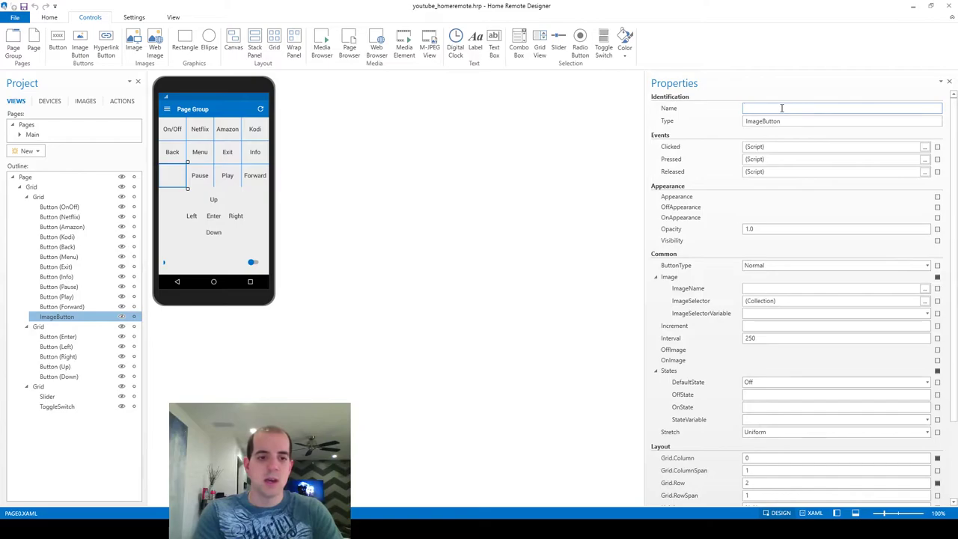
type("Rewind")
key("Return")
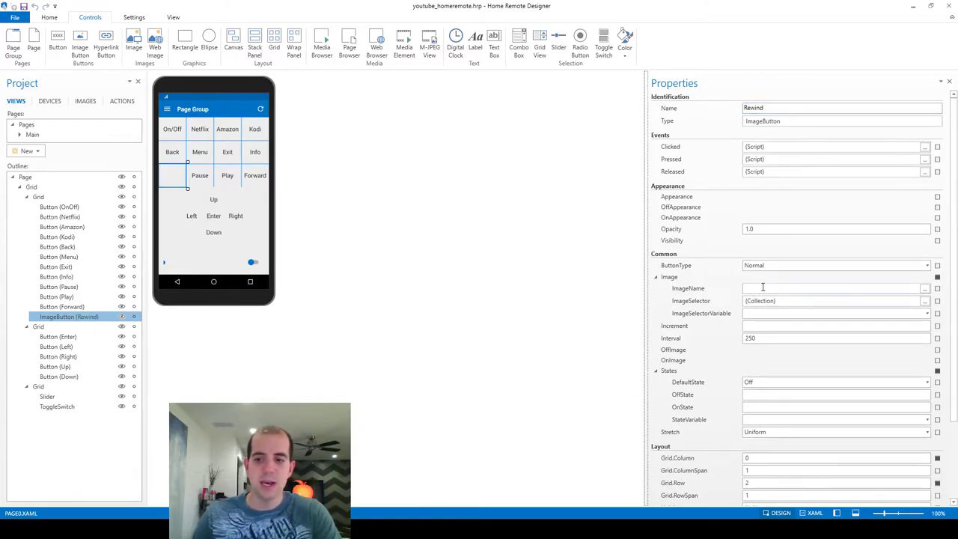
- Set the button's ImageName to rewind.png
left_click(913, 289)
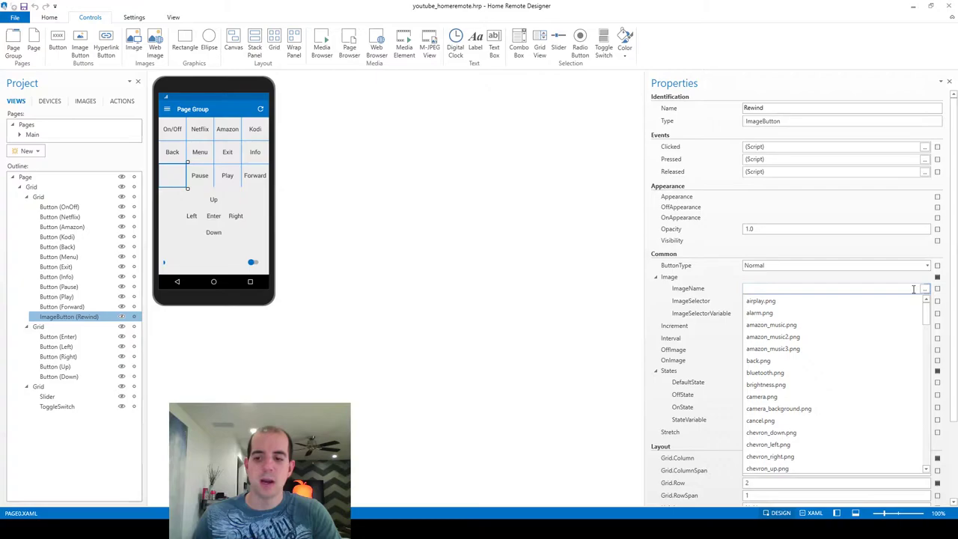
left_click(913, 289)
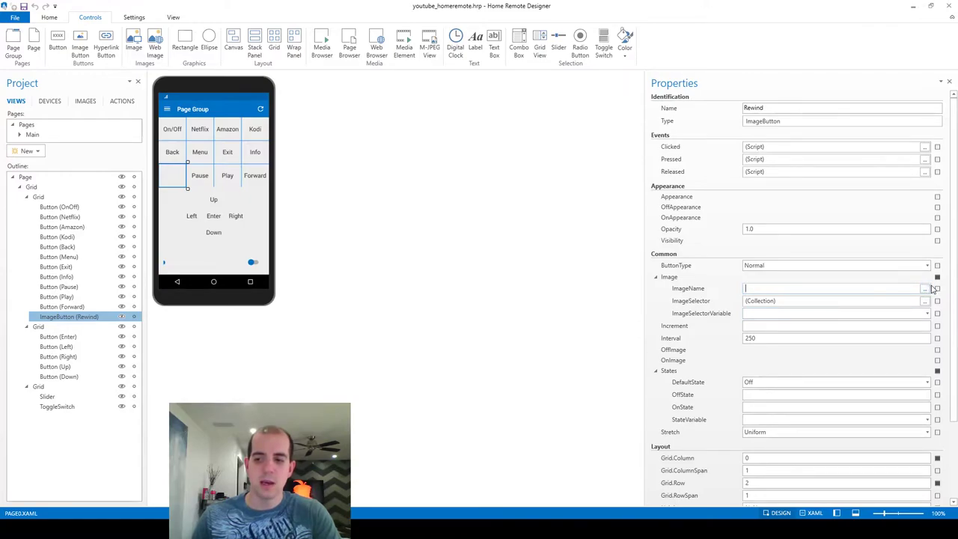
left_click(872, 291)
key("Down")
key("Down")
key("Down")
key("Down")
key("Down")
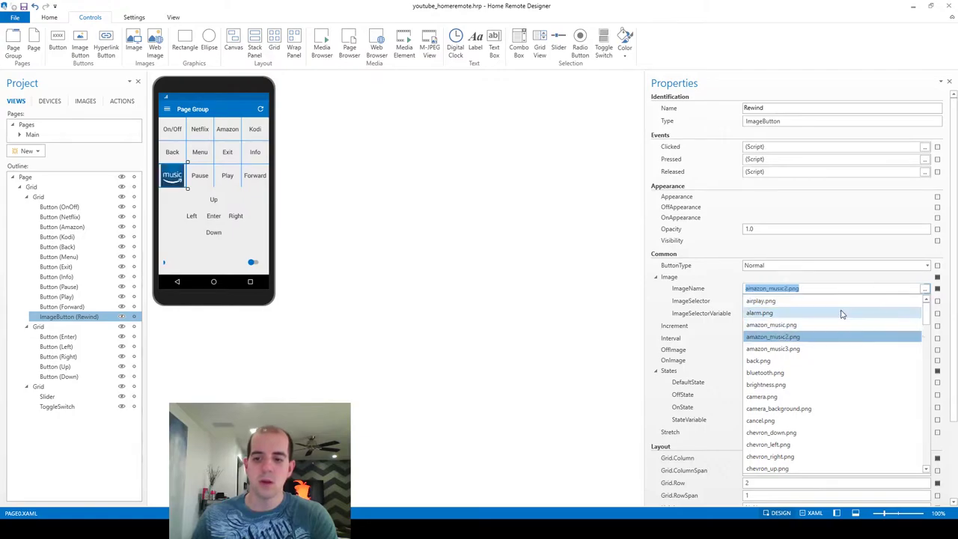
scroll(823, 382, "down", 12)
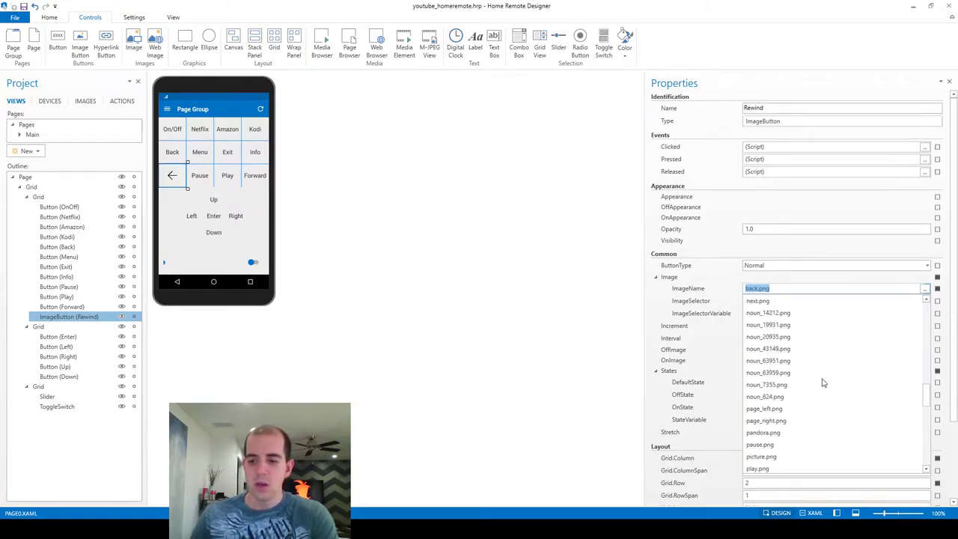
scroll(822, 383, "up", 2)
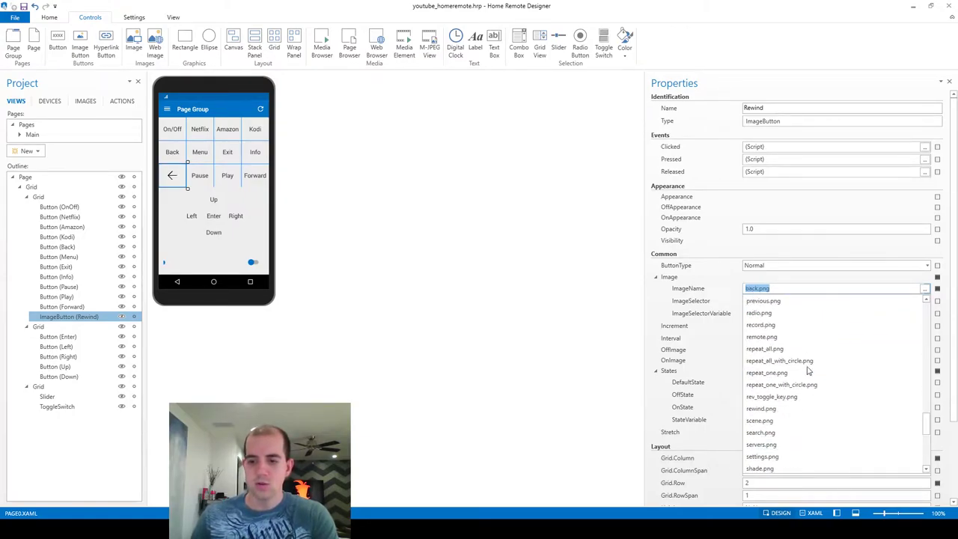
left_click(783, 408)
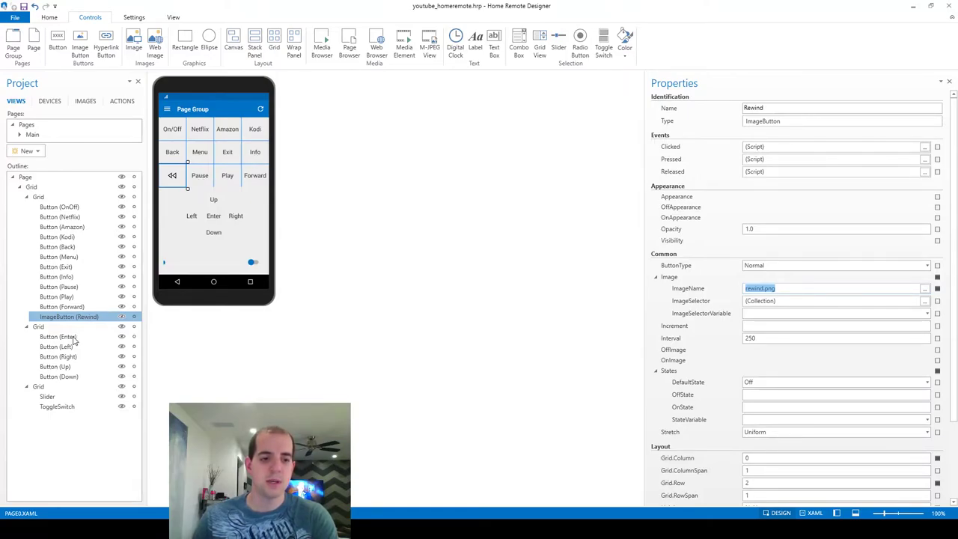
- Drag ImageButton (Rewind) in the Outline to sit right below Button (Info)
mouse_move(75, 321)
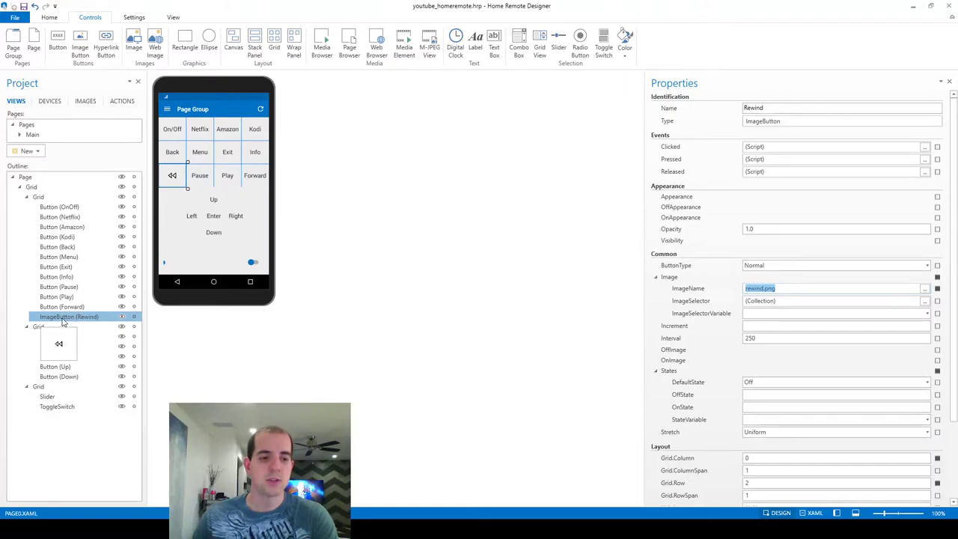
left_click_drag(63, 320, 64, 285)
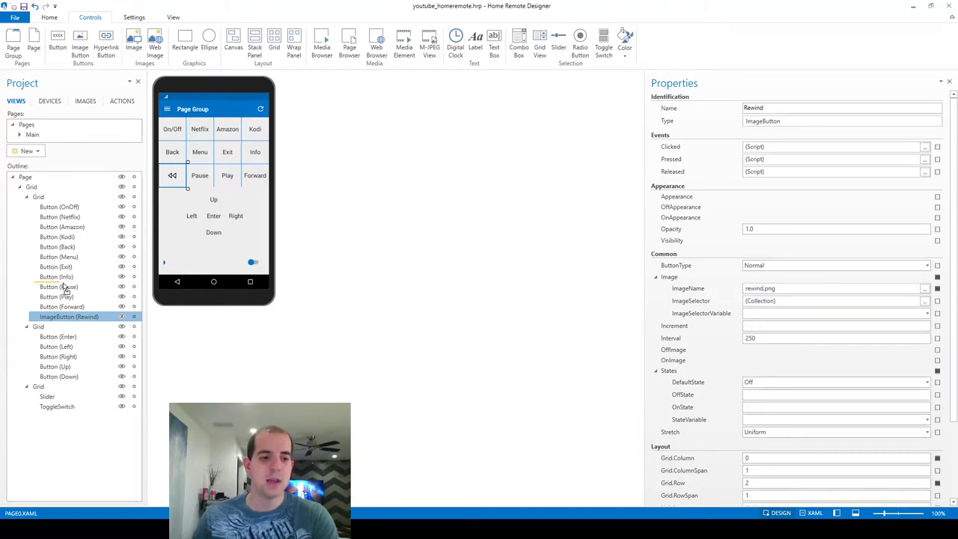
left_click_drag(65, 289, 65, 288)
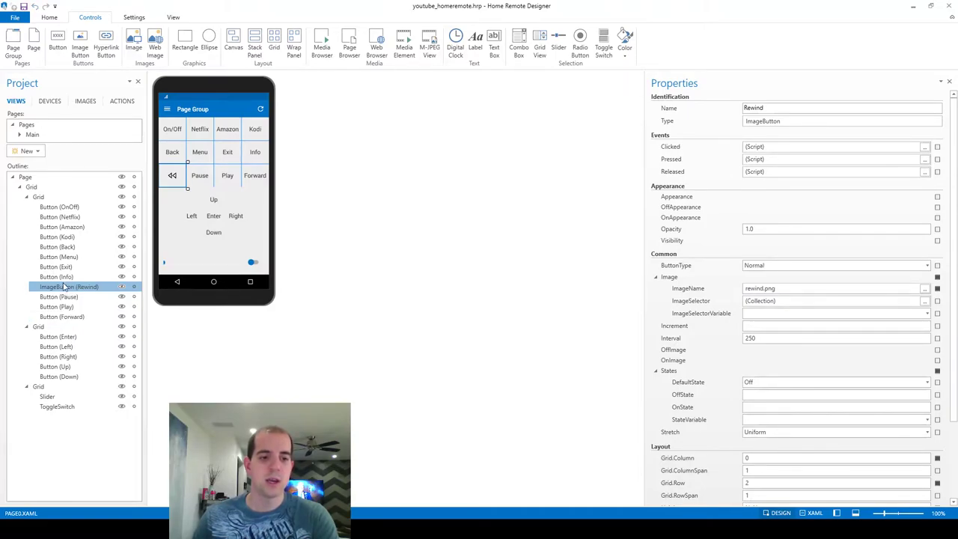
- Delete the Netflix text button from the top row
left_click(203, 138)
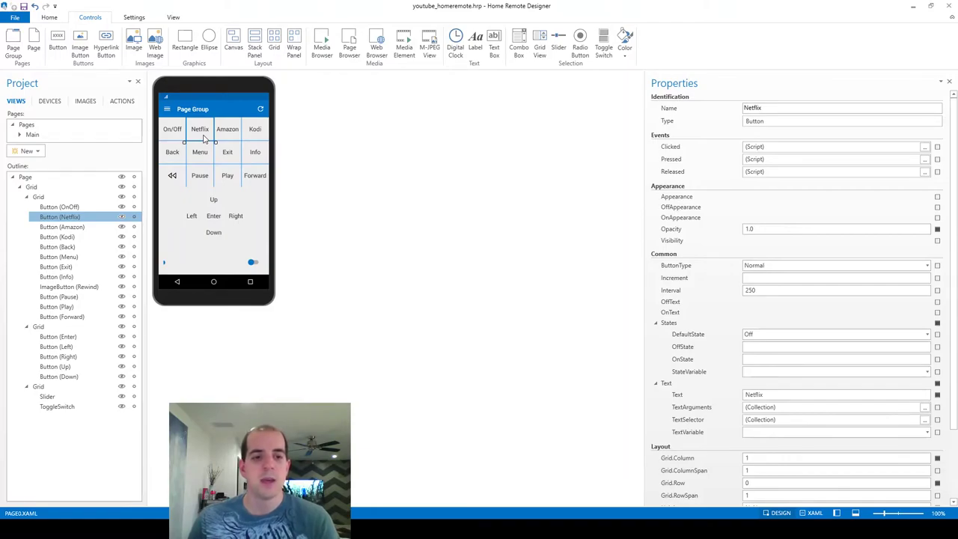
right_click(79, 219)
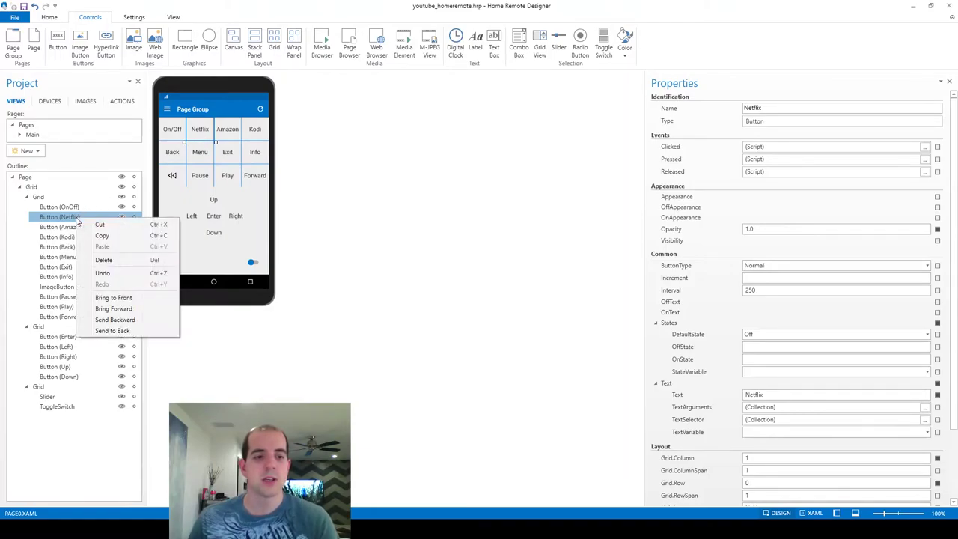
left_click(105, 259)
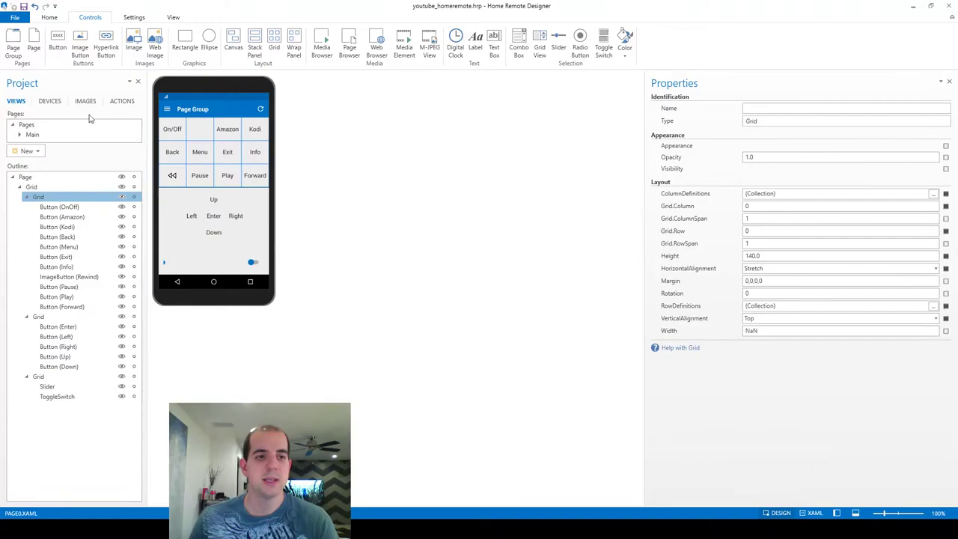
- Place a new Image Button in the empty Netflix cell with margin reset to zero
left_click_drag(73, 43, 212, 139)
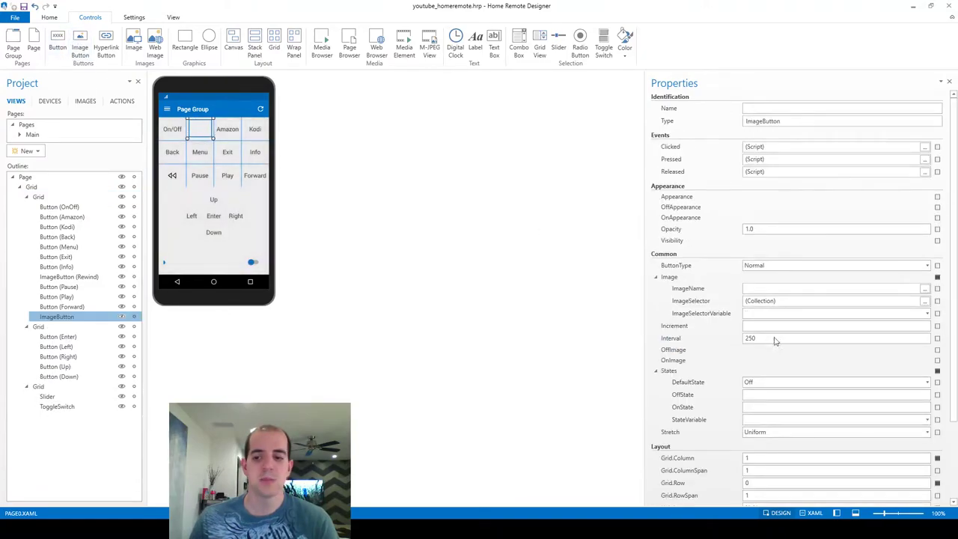
scroll(884, 380, "down", 3)
left_click(935, 438)
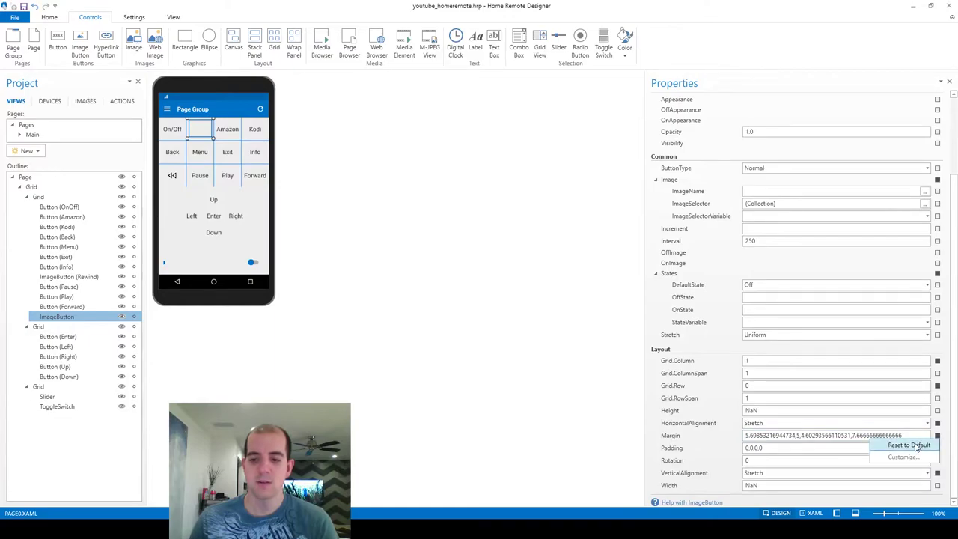
left_click(918, 444)
- Name the image button 'Netflix' and move it below Button (OnOff) in the Outline
scroll(763, 139, "up", 3)
left_click(777, 112)
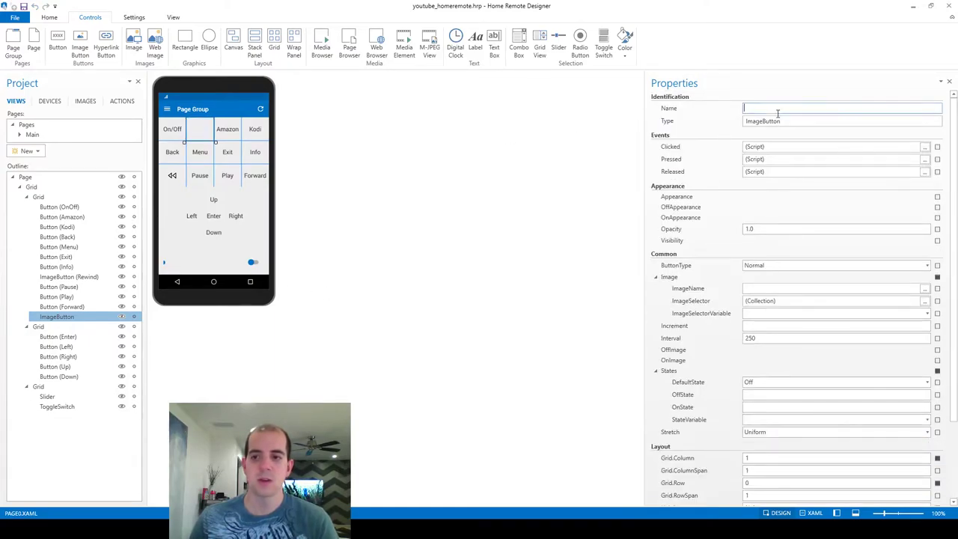
type("Netflix")
key("Return")
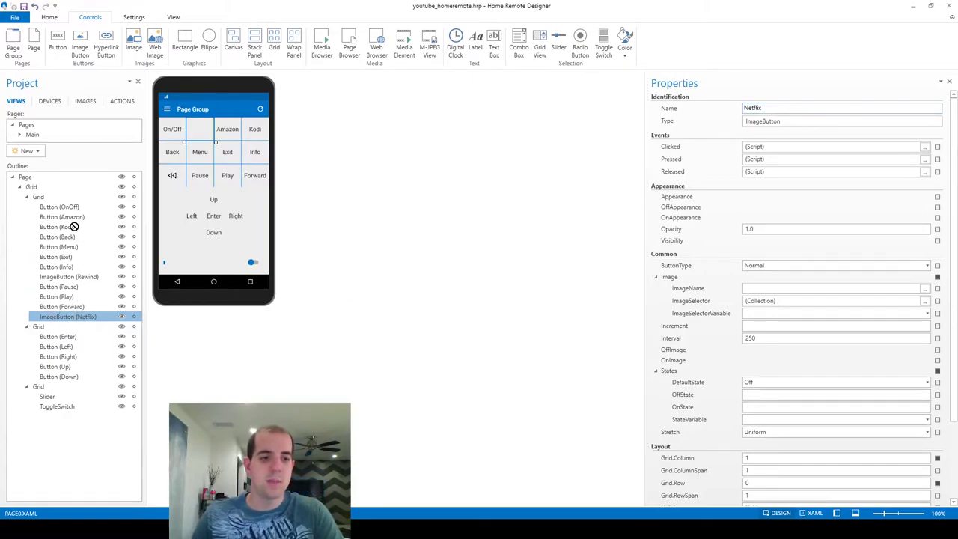
left_click_drag(71, 219, 72, 219)
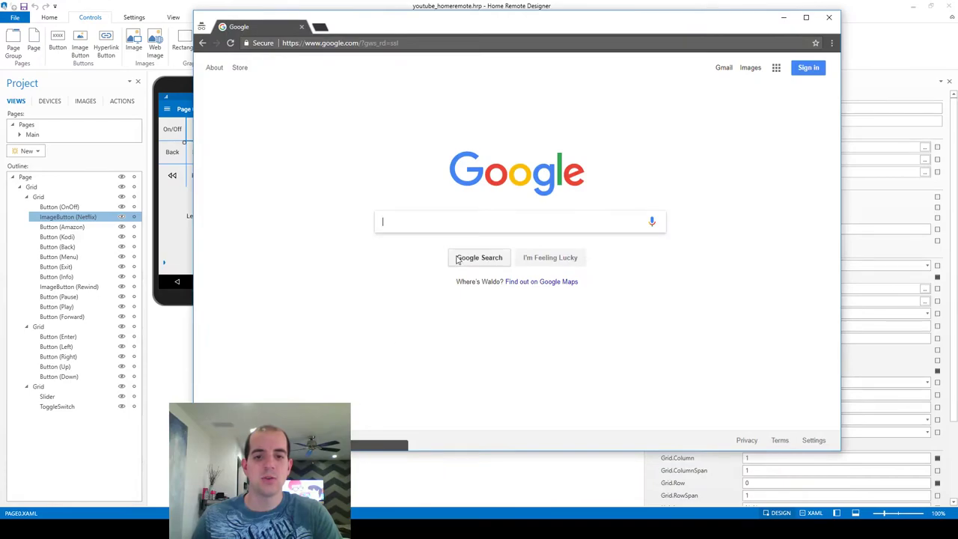
- Search Google Images for 'netflix logo' and preview the Wikimedia Commons Netflix 2015 logo
type("netflix logo")
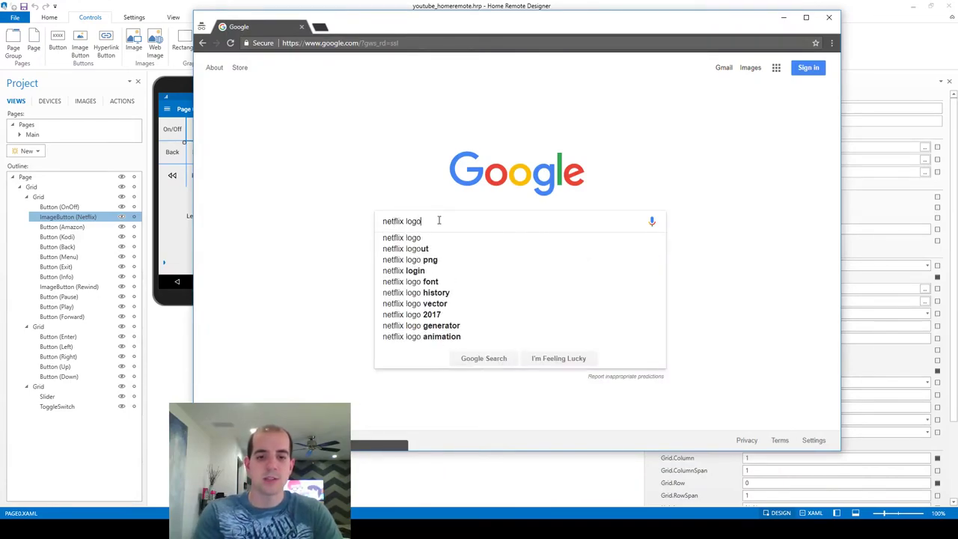
key("Return")
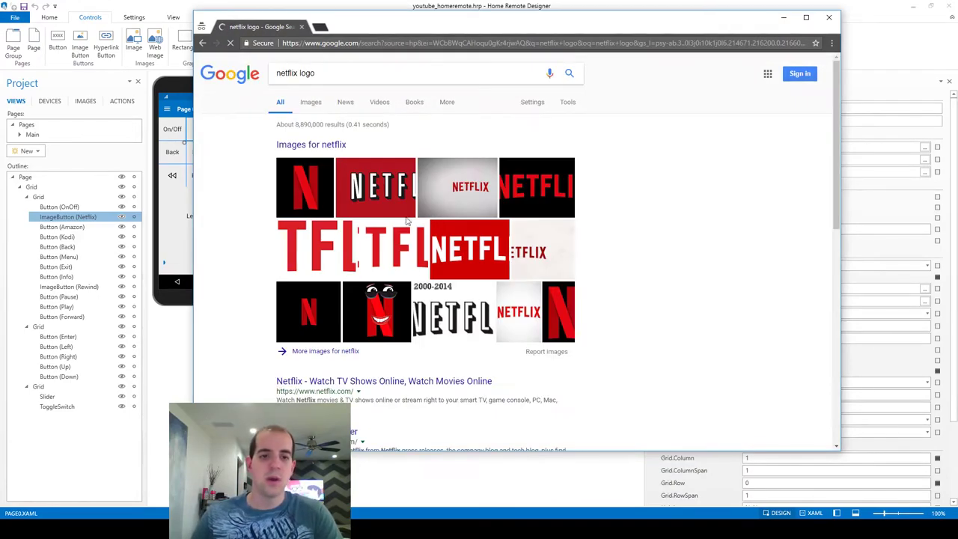
left_click(311, 102)
double_click(369, 20)
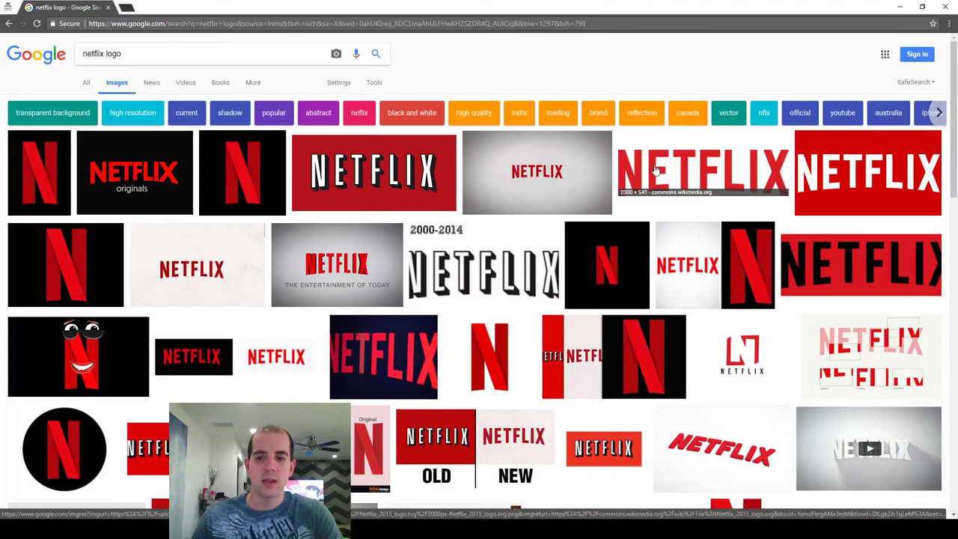
left_click(672, 178)
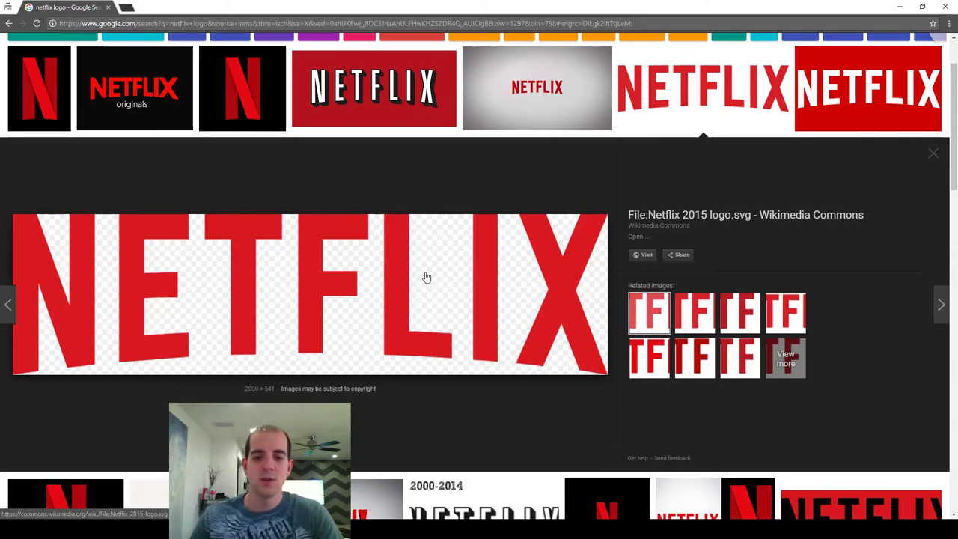
- From the logo's Commons file page, save the image to Pictures as 'netflix'
left_click(426, 277)
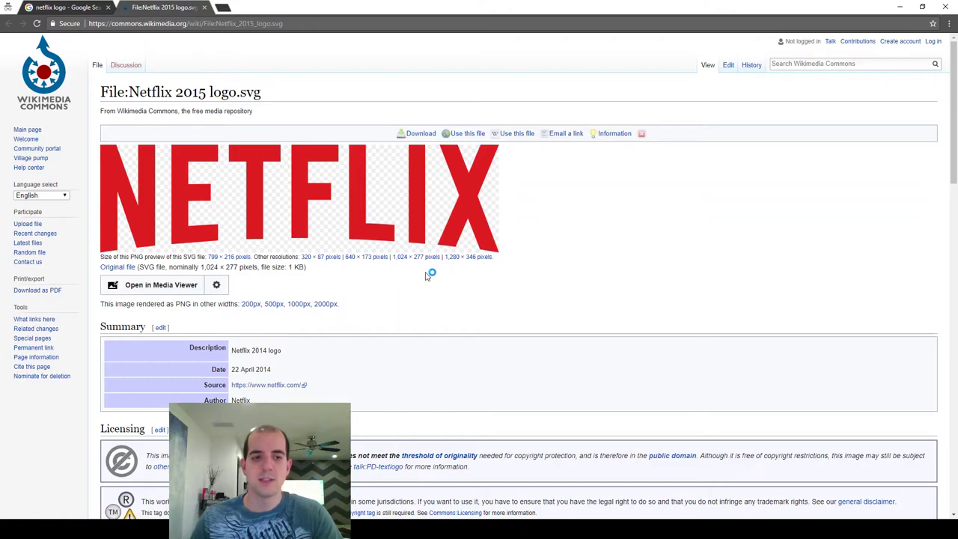
right_click(318, 202)
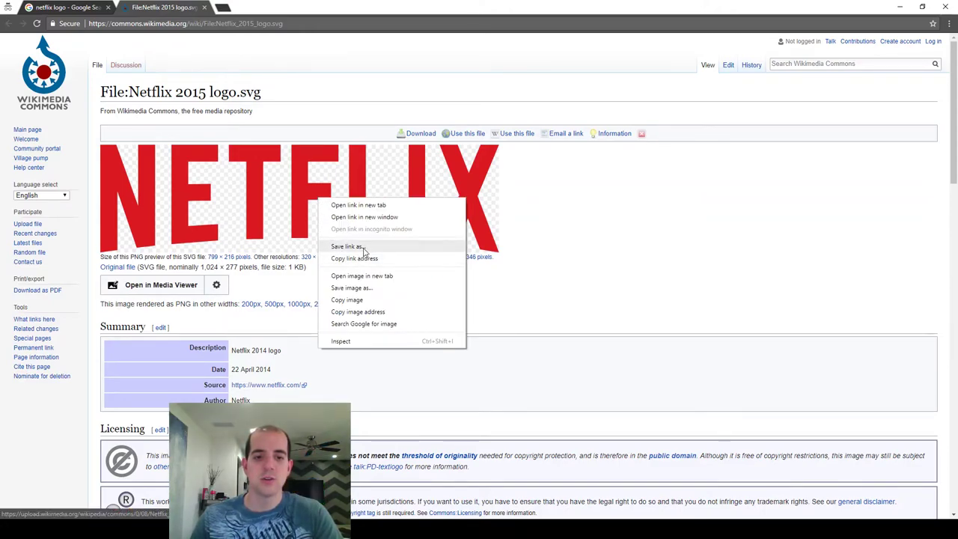
left_click(376, 289)
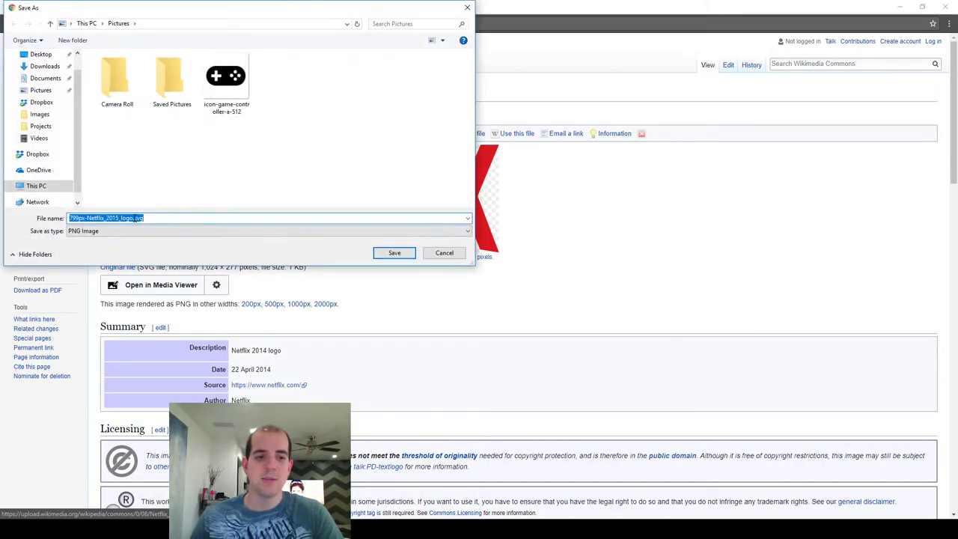
double_click(138, 217)
left_click(165, 218)
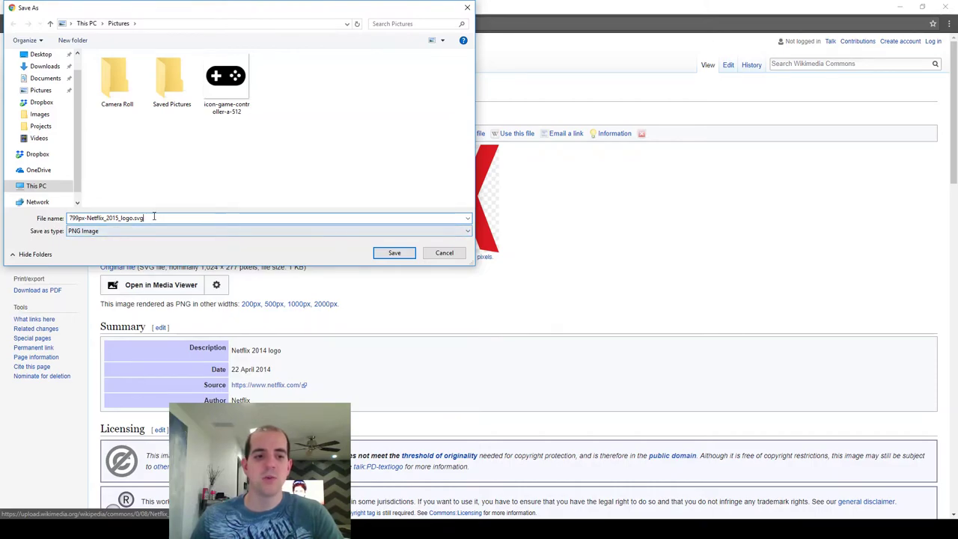
key("ctrl+a")
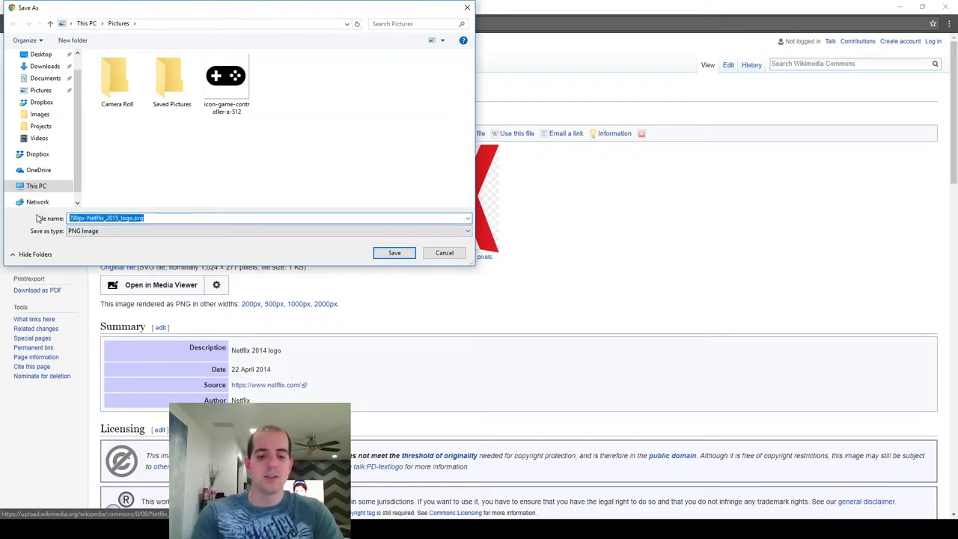
type("netflix")
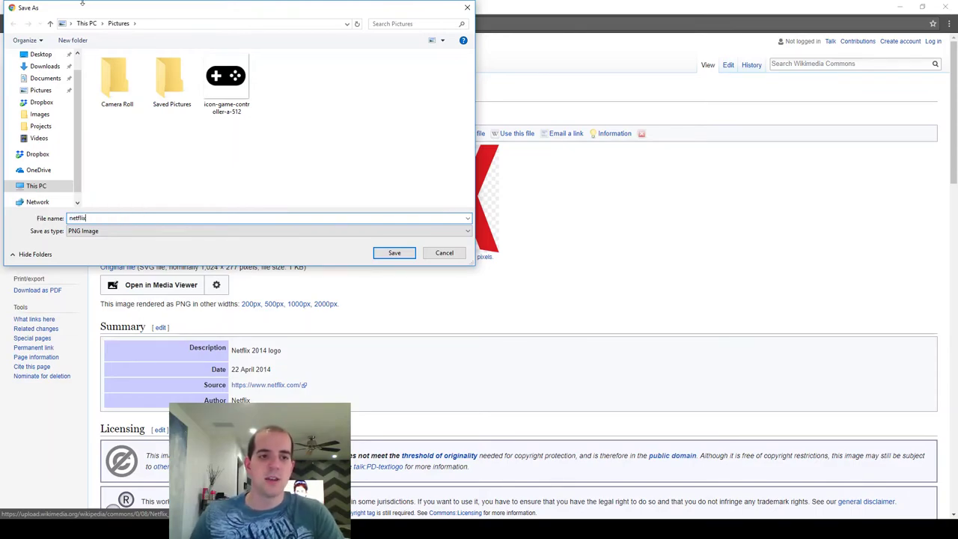
left_click(395, 254)
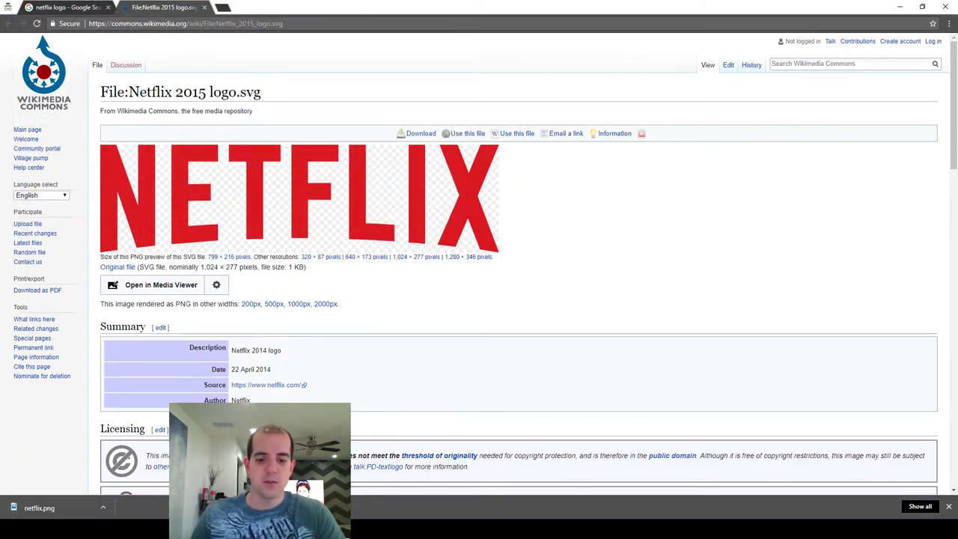
- Show the Designer's project image files and open the Pictures folder in File Explorer
key("alt+Tab")
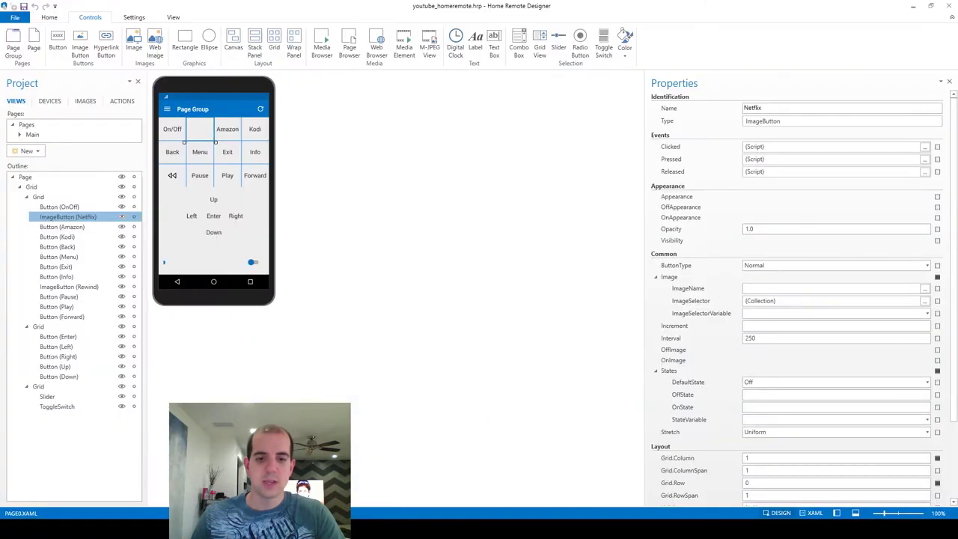
left_click(85, 102)
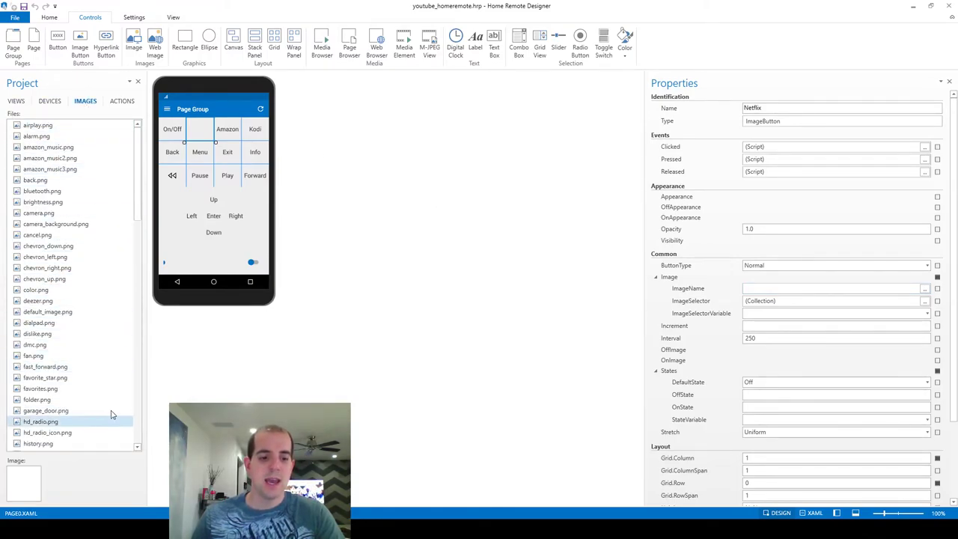
right_click(97, 535)
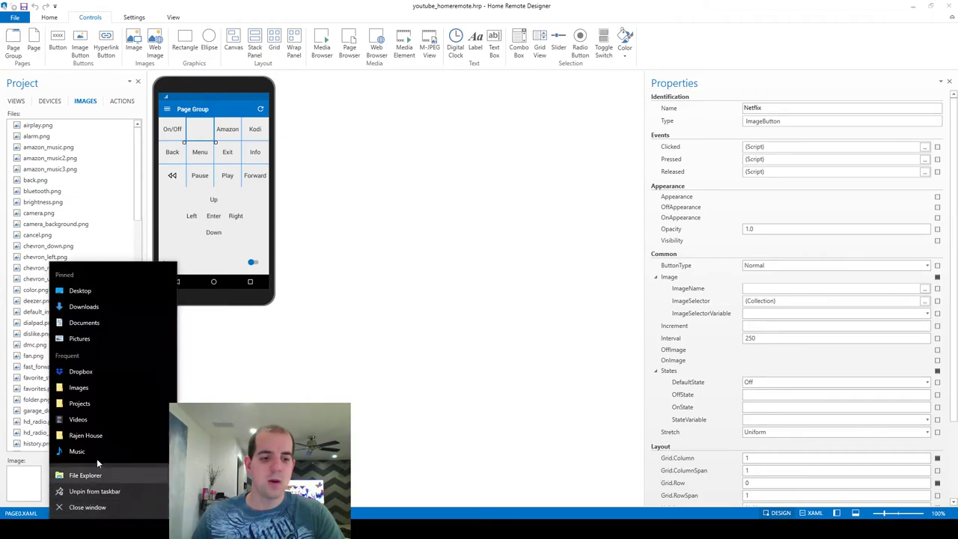
left_click(96, 339)
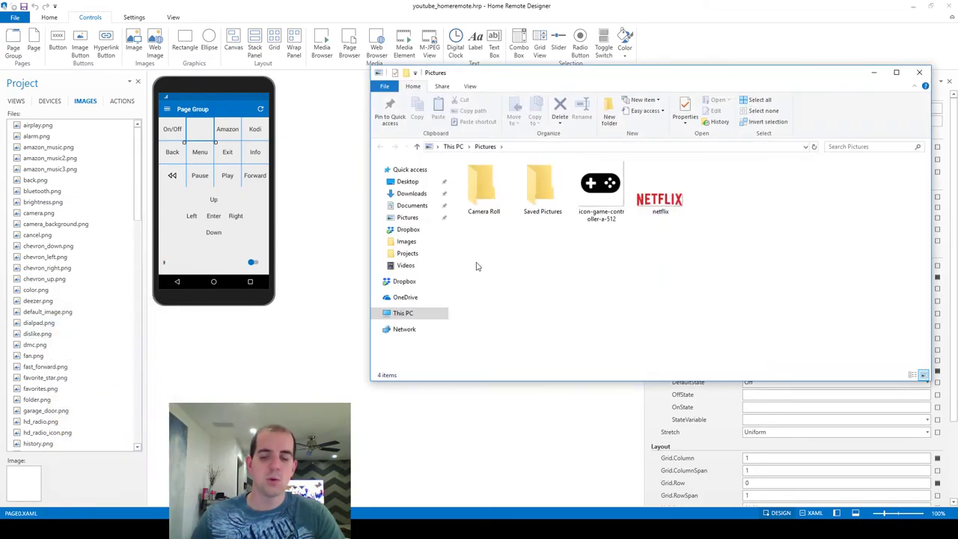
- Copy netflix.png and bring up the paste options in the Designer's image list
left_click(659, 202)
right_click(662, 206)
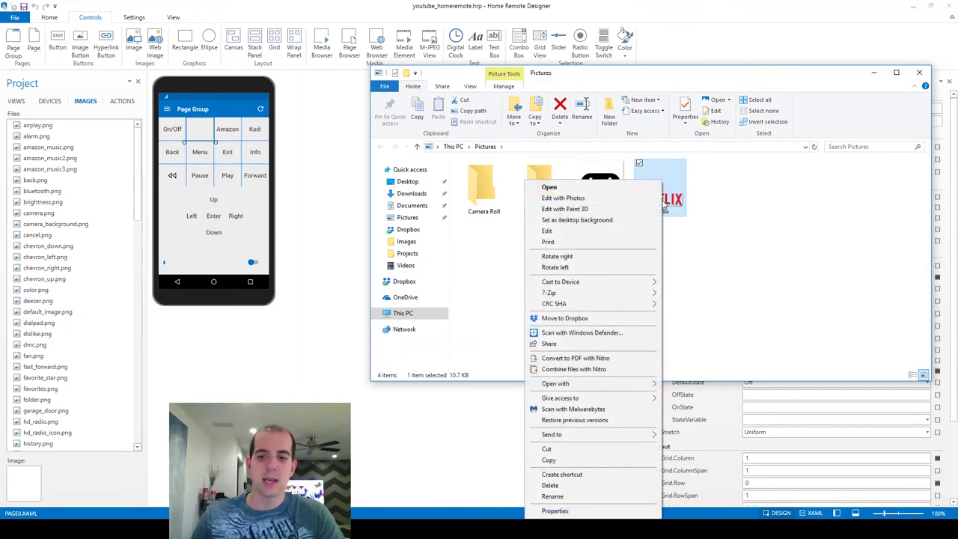
left_click(579, 463)
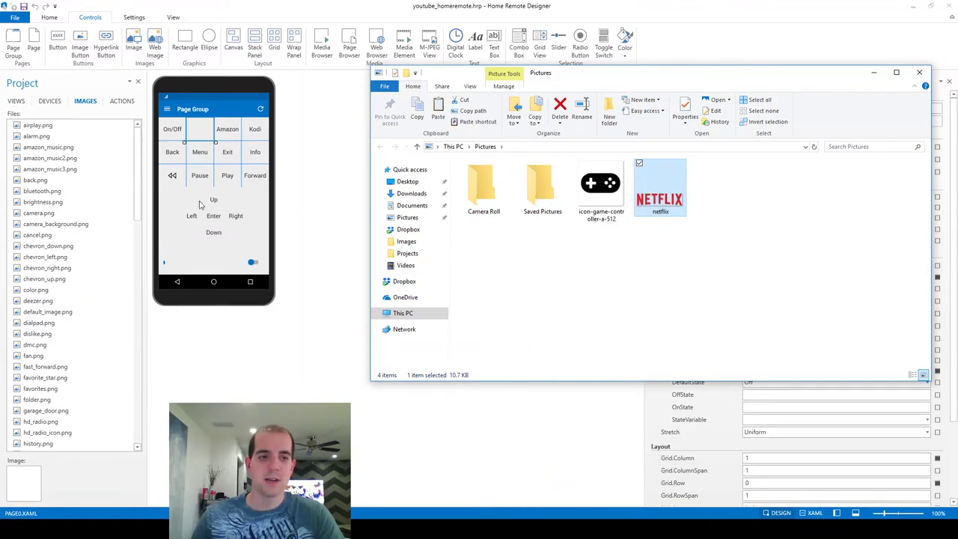
left_click(50, 125)
right_click(50, 125)
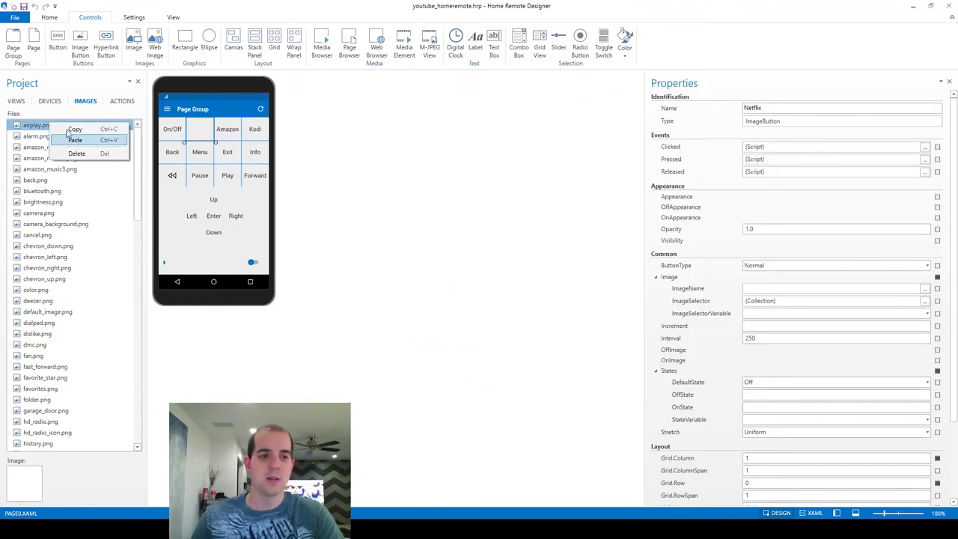
- Set the Netflix button's ImageName to netflix.png from the Pictures folder
left_click(14, 102)
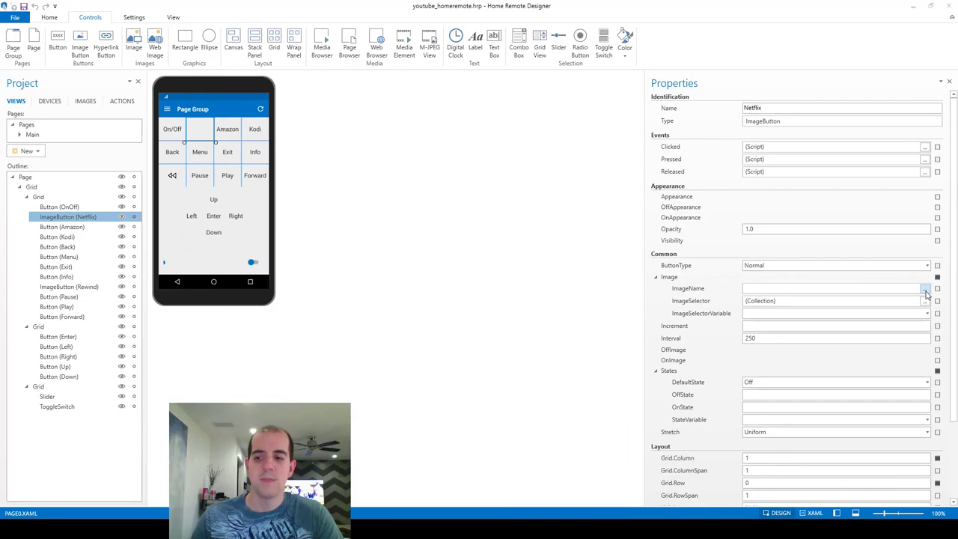
left_click(926, 292)
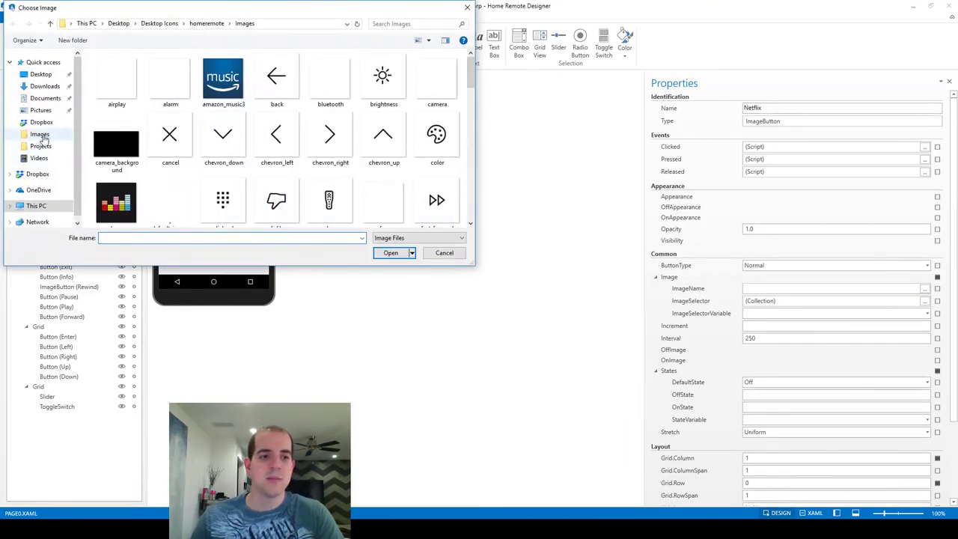
left_click(42, 62)
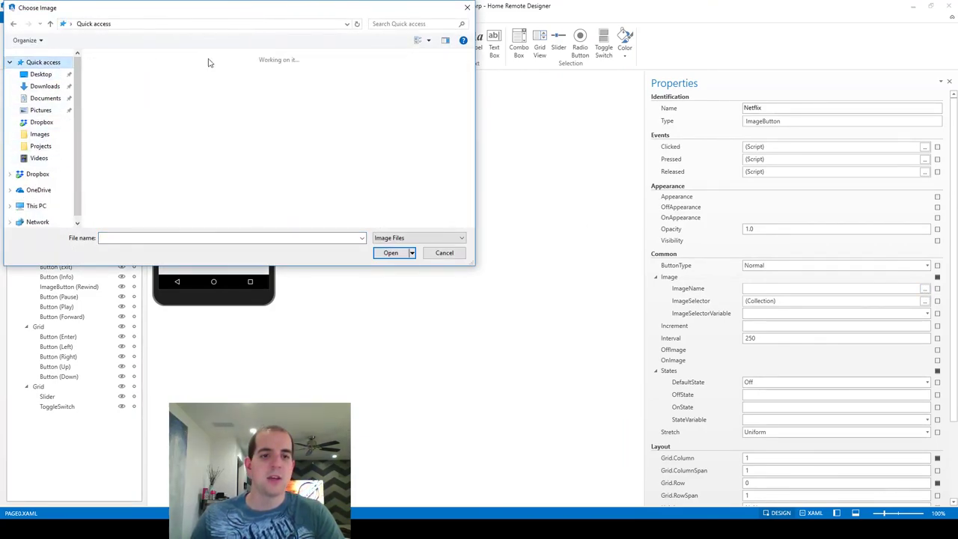
double_click(144, 117)
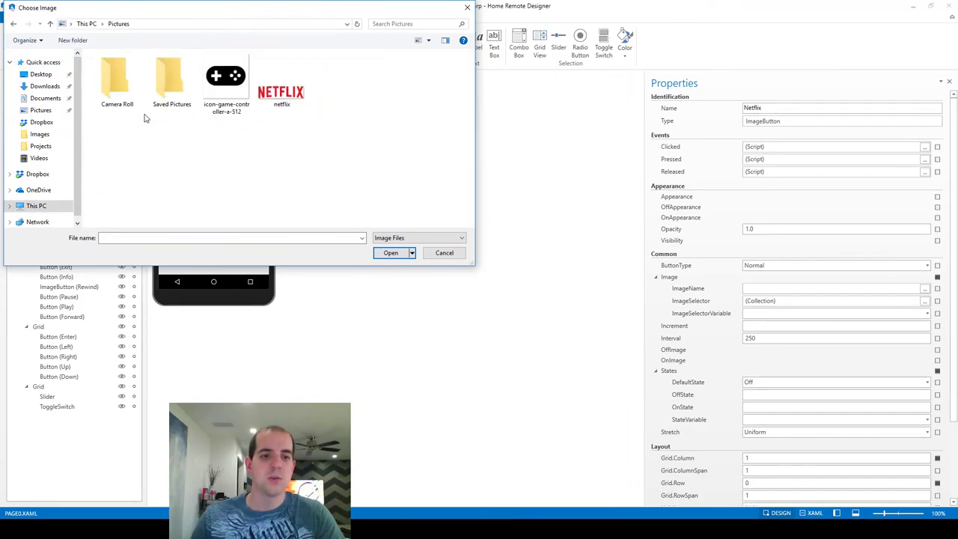
left_click(282, 81)
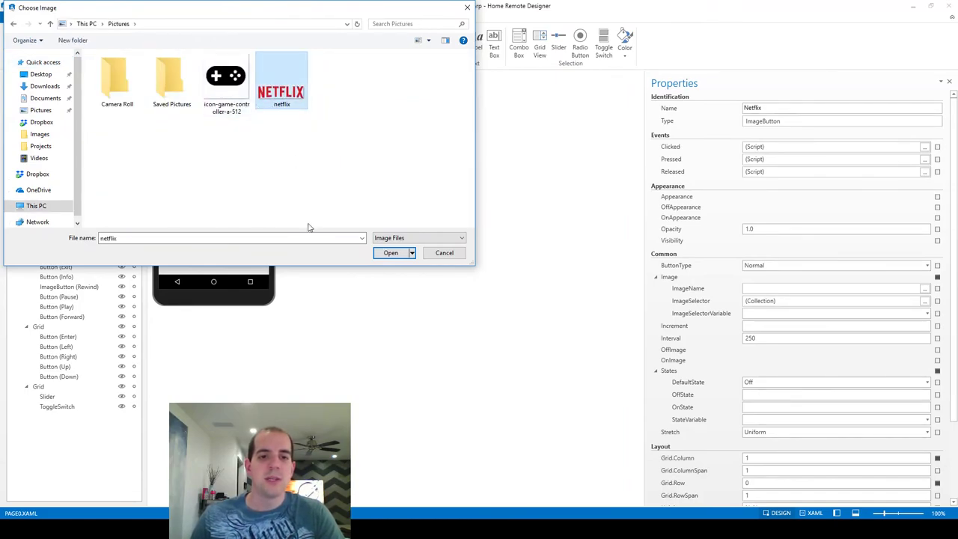
left_click(401, 258)
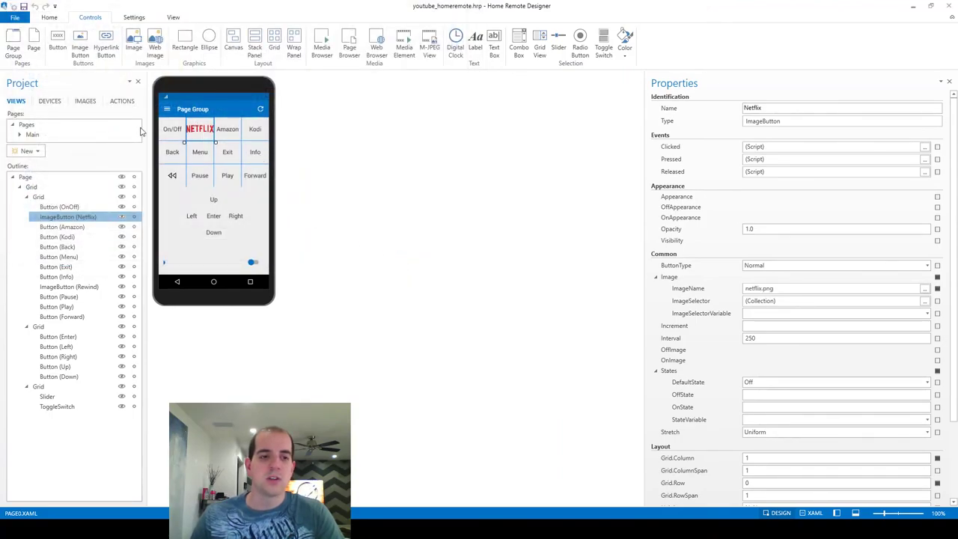
left_click(86, 101)
scroll(103, 351, "down", 5)
scroll(103, 351, "down", 4)
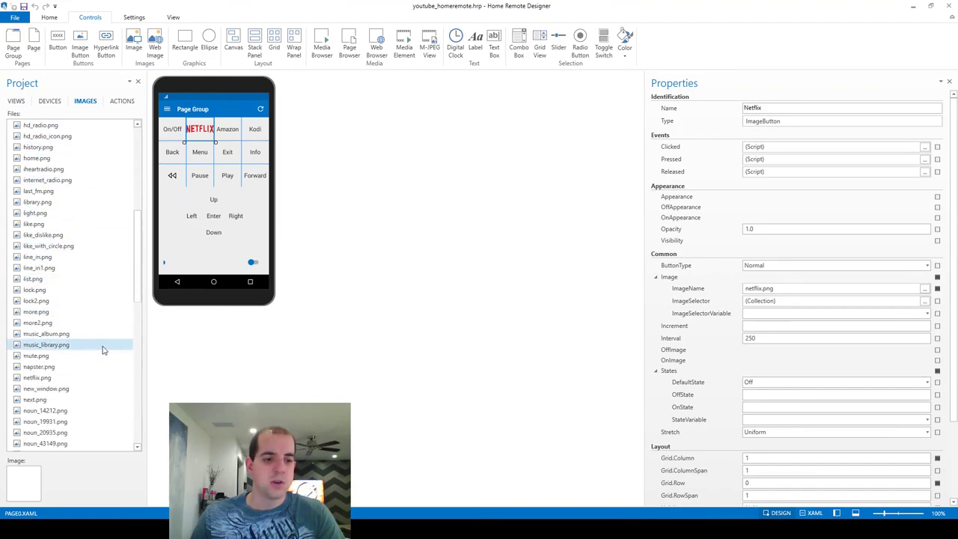
left_click(64, 382)
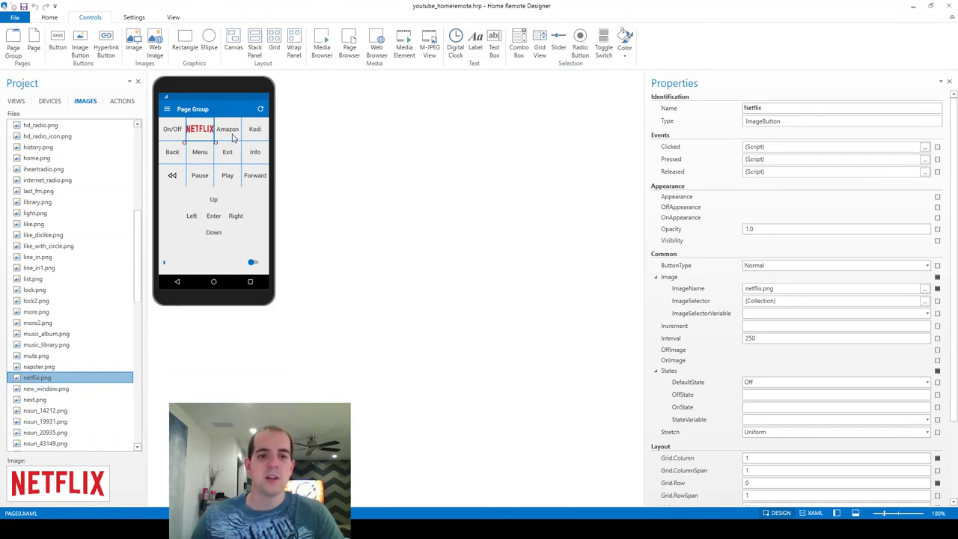
left_click(16, 101)
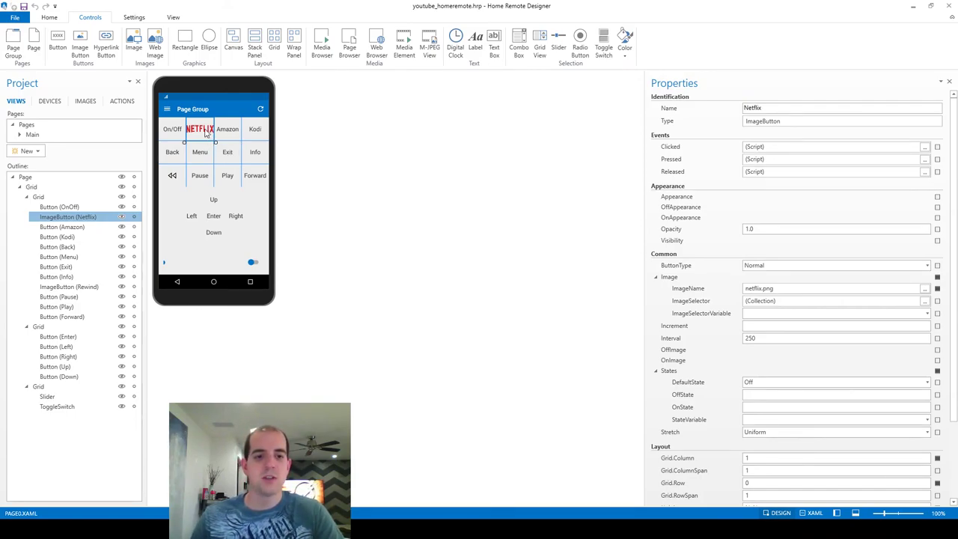
left_click(173, 177)
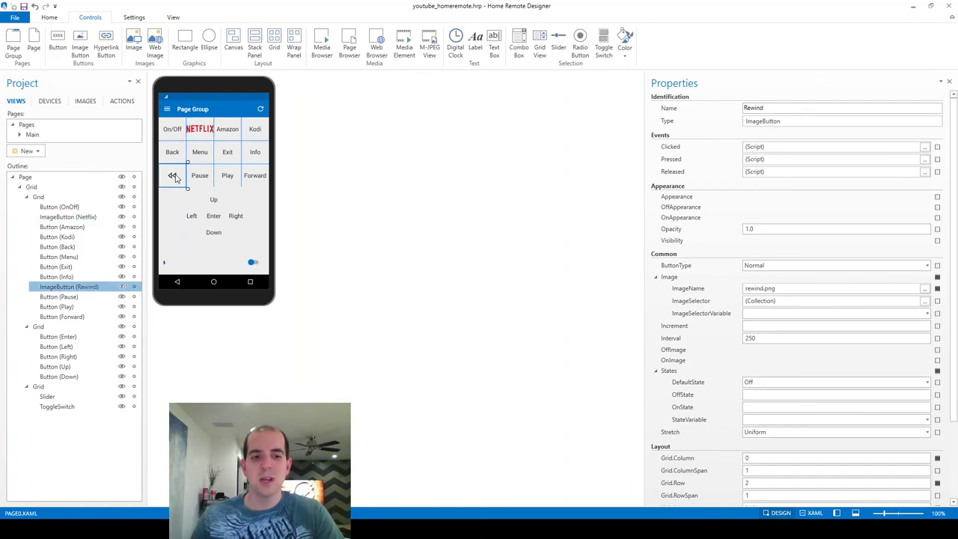
left_click(203, 134)
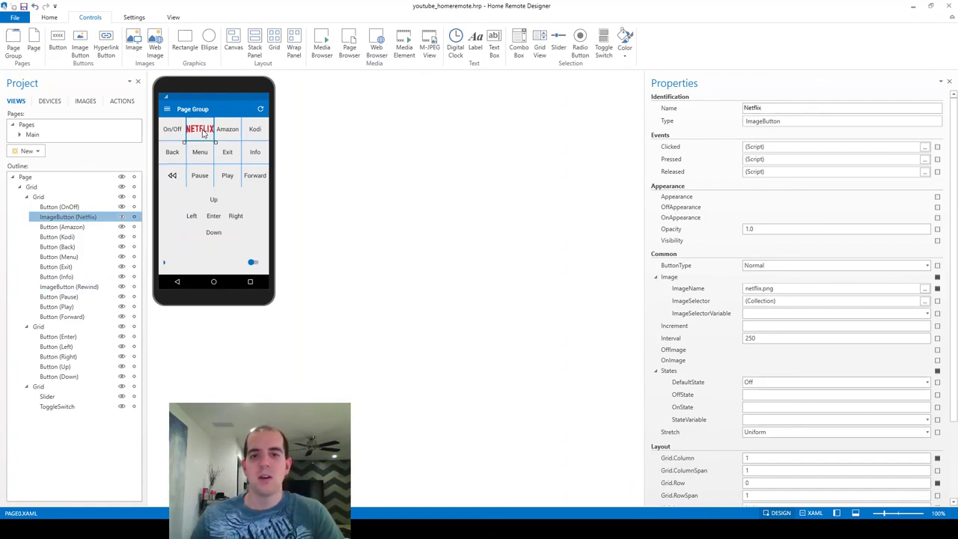